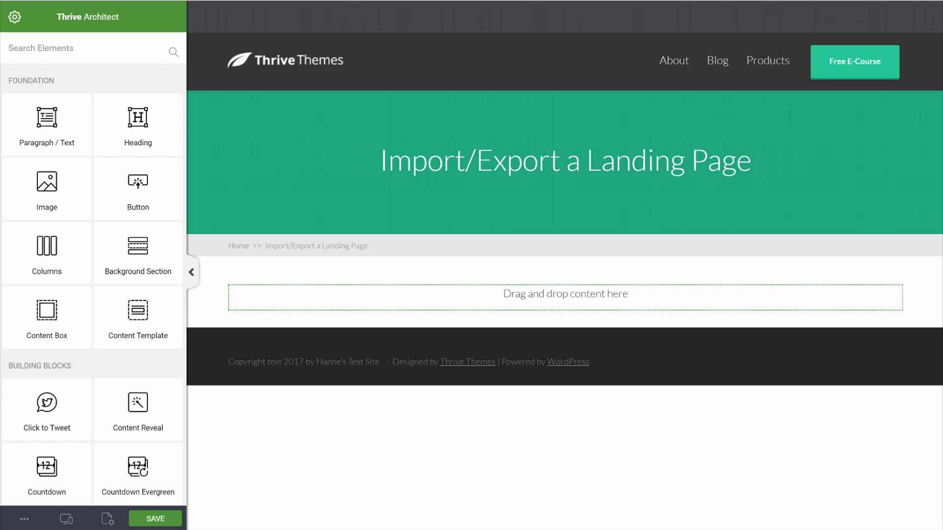
Open the landing page template setup options for the empty Import/Export page.
left_click(106, 518)
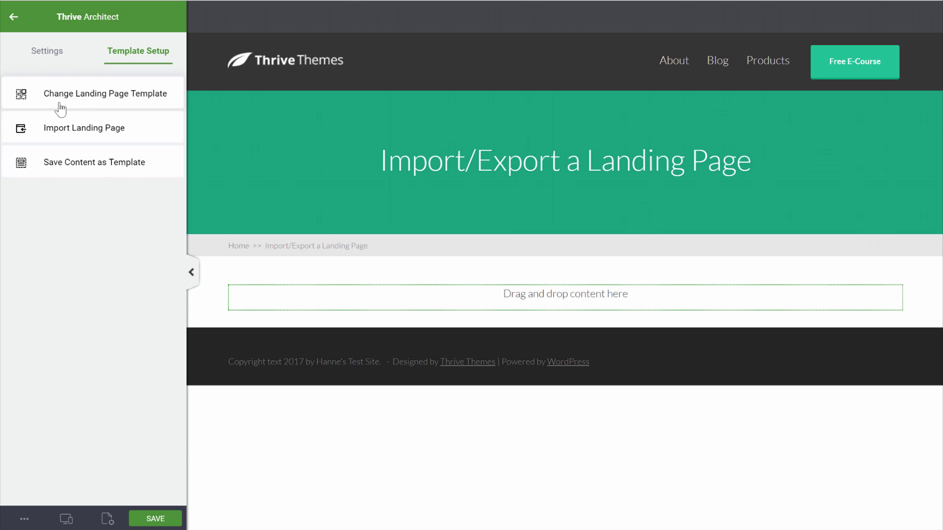
From the Default Templates, pick Atomic Lead Generation Page from the Atomic set.
left_click(92, 103)
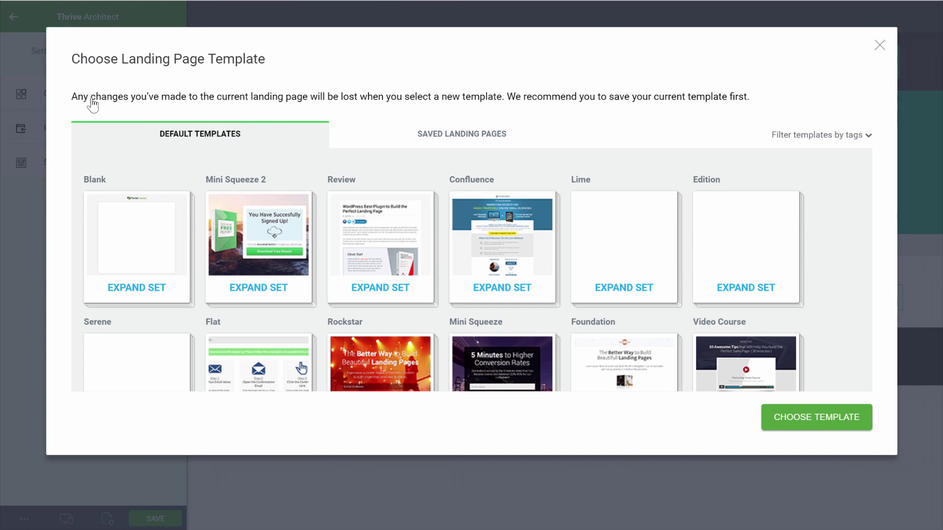
scroll(640, 171, "down", 3)
scroll(641, 177, "down", 3)
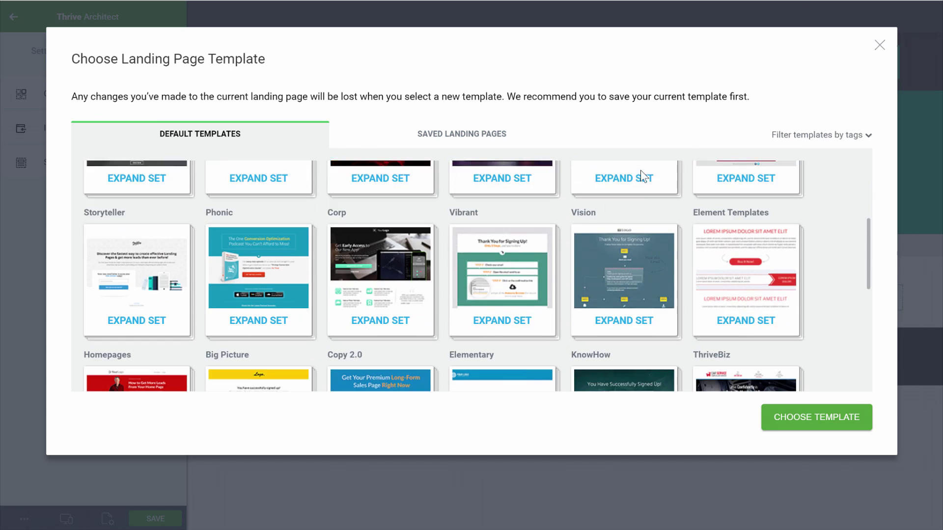
scroll(642, 177, "down", 2)
scroll(642, 177, "down", 2)
scroll(641, 177, "down", 1)
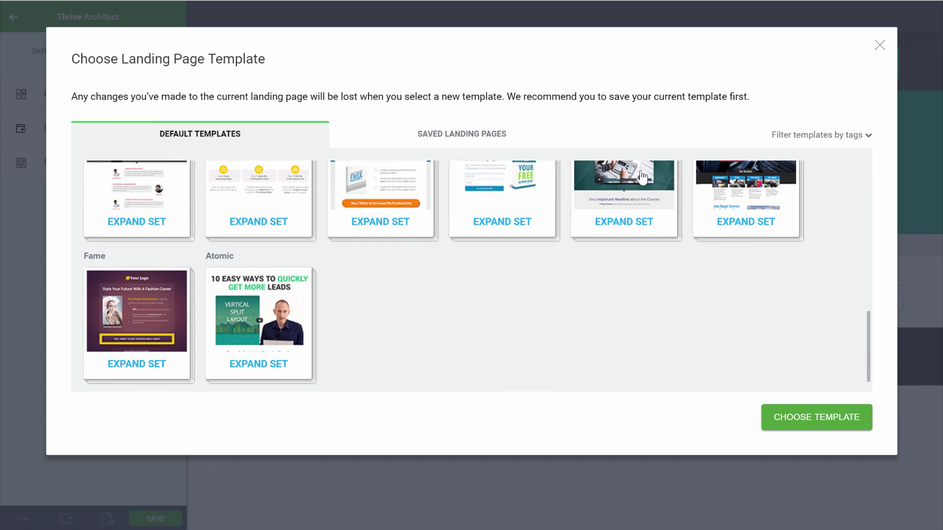
left_click(300, 300)
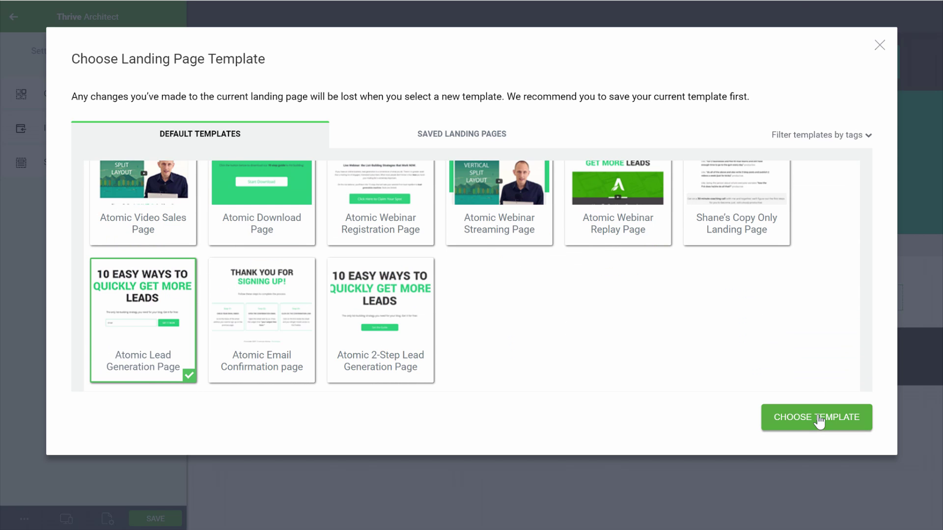
left_click(817, 420)
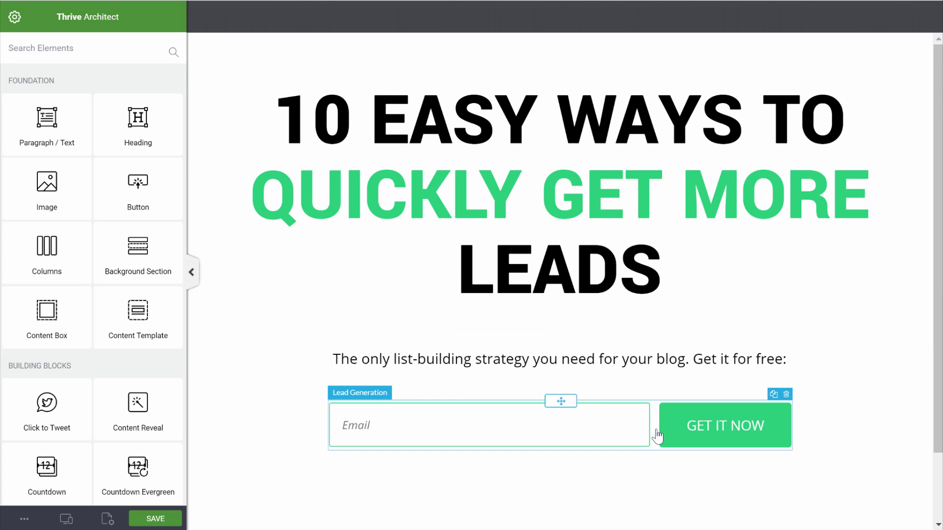
Recolor the lead form's GET IT NOW submit button from green to the blue swatch.
left_click(657, 435)
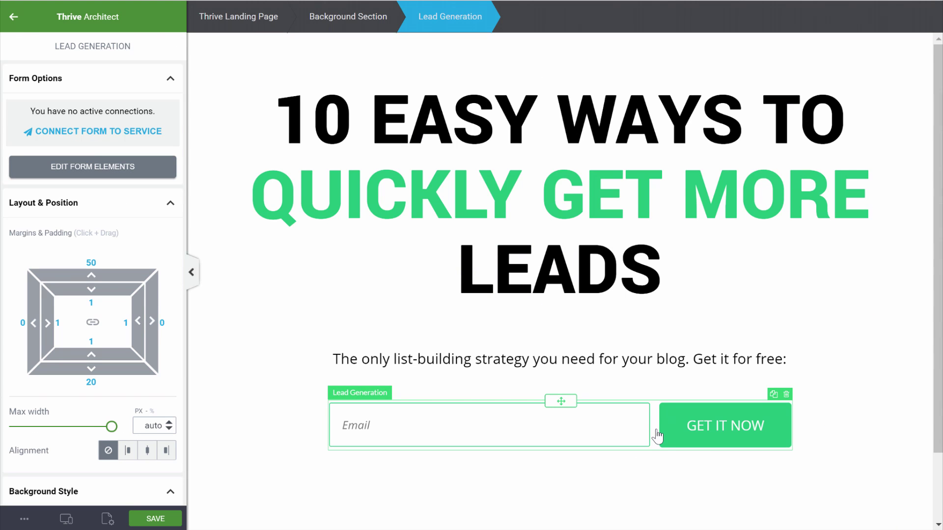
left_click(68, 169)
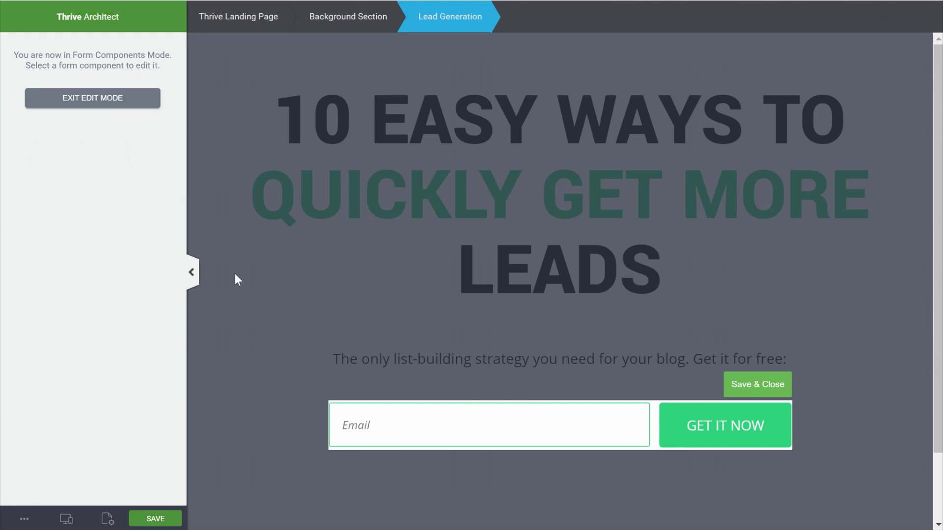
left_click(668, 434)
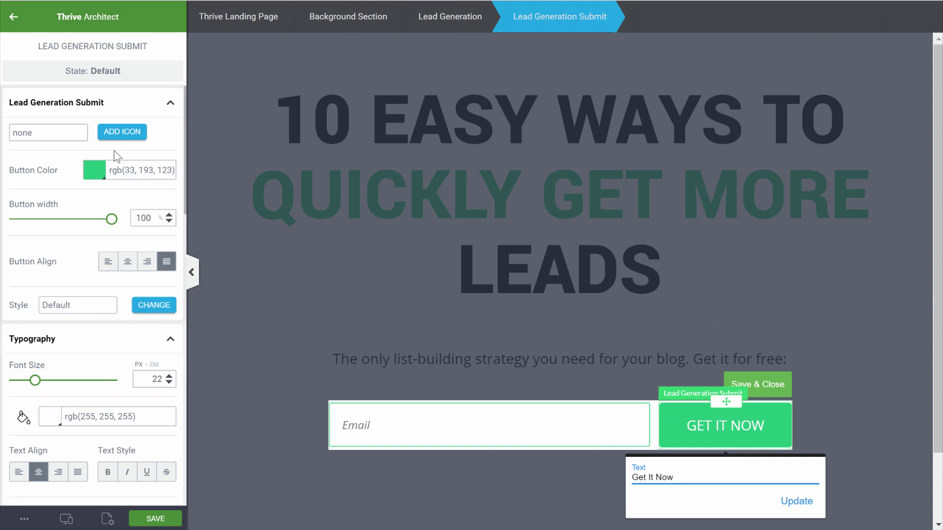
scroll(92, 228, "down", 2)
scroll(92, 228, "down", 3)
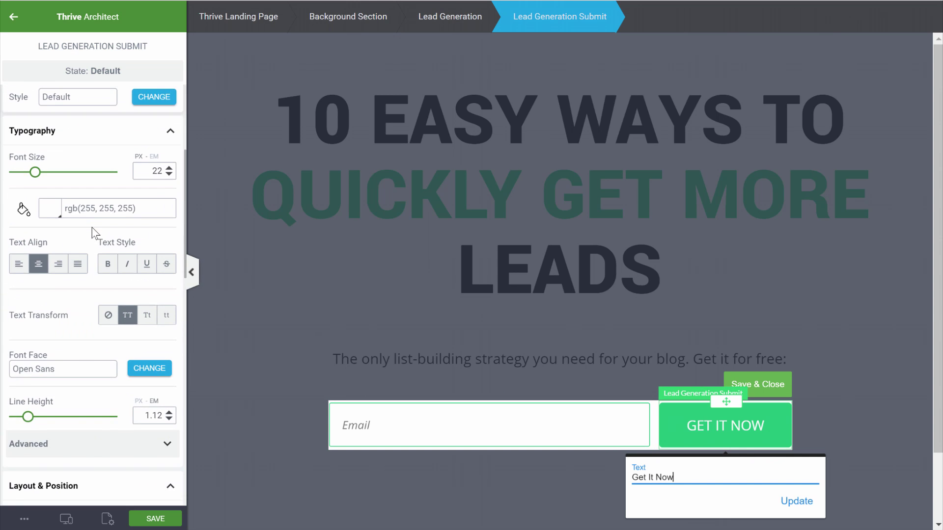
scroll(92, 228, "down", 3)
left_click(156, 320)
left_click(126, 475)
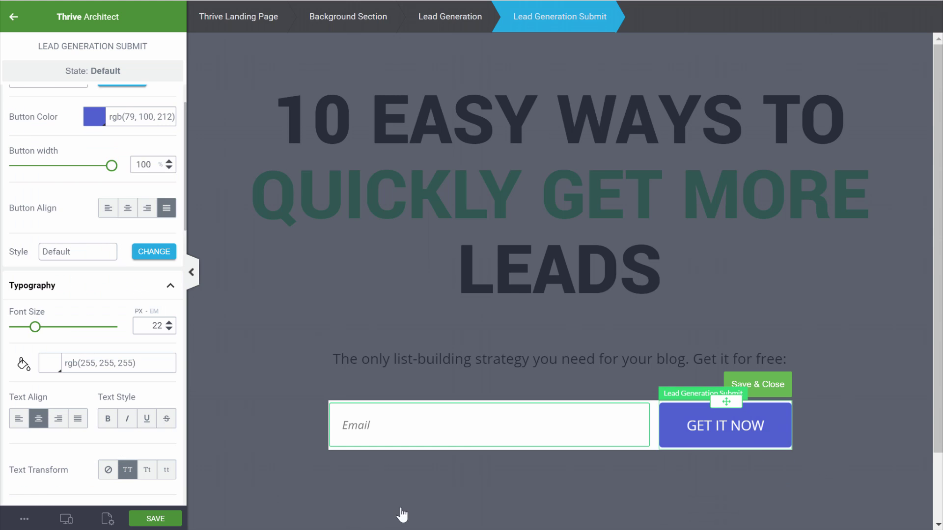
left_click(344, 183)
Color the heading line QUICKLY GET MORE with the same blue swatch.
left_click_drag(262, 182, 867, 197)
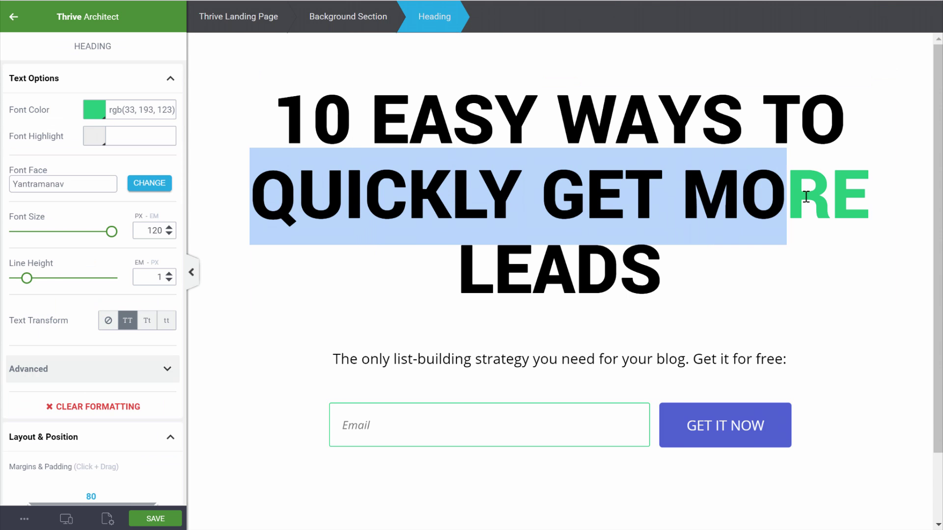
left_click(94, 109)
left_click(156, 312)
left_click(127, 472)
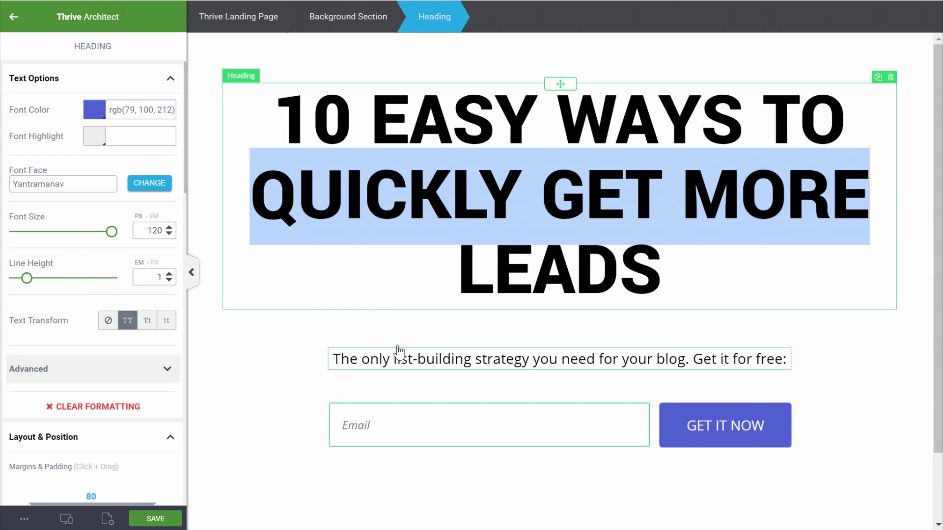
left_click(270, 363)
Select the top section holding the heading and bring up its background settings.
left_click(246, 64)
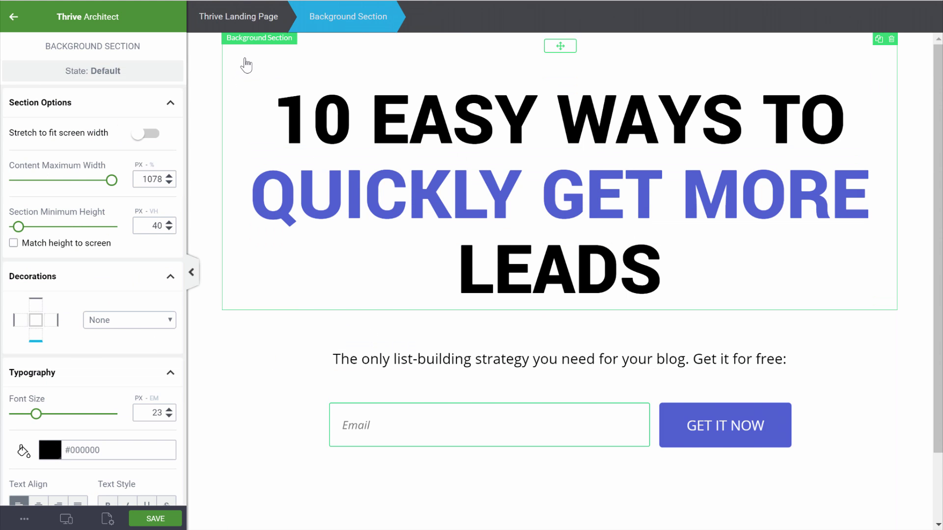
scroll(60, 249, "down", 2)
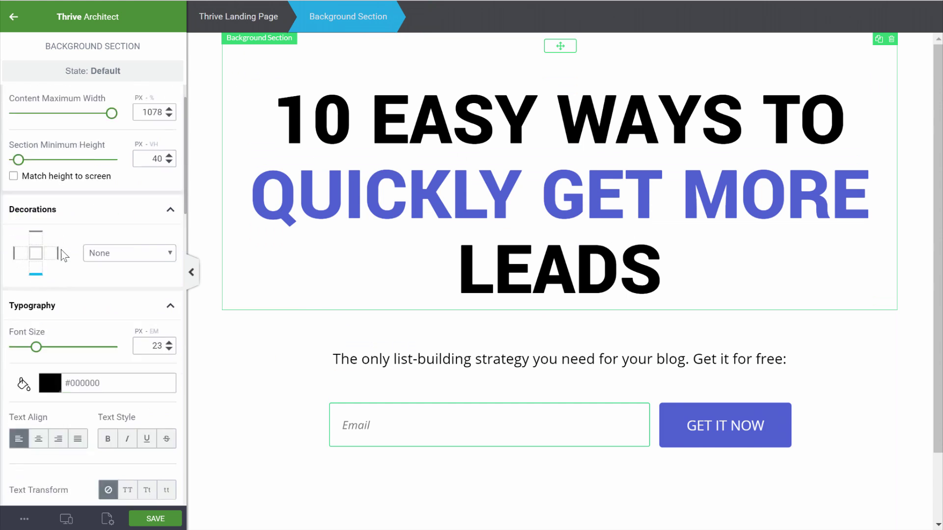
scroll(67, 255, "down", 6)
scroll(66, 256, "down", 4)
scroll(78, 260, "down", 5)
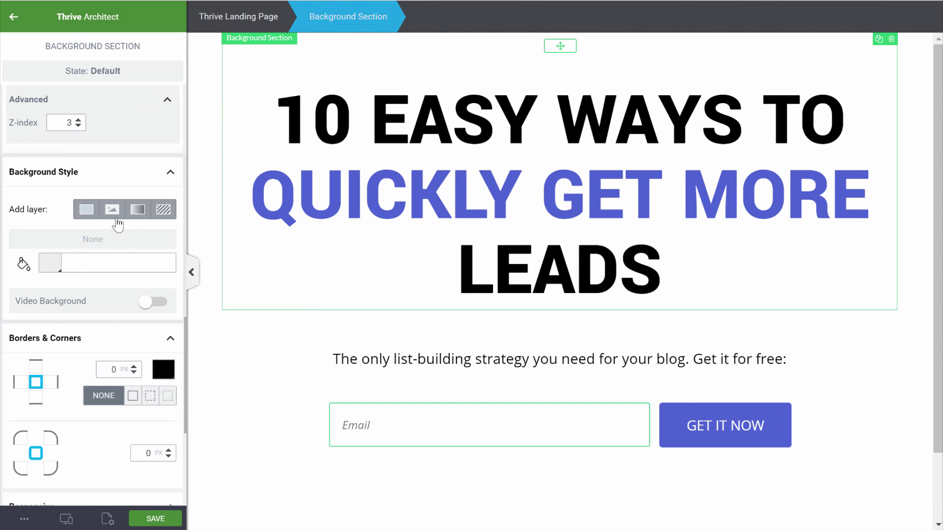
Give the top section a crowd-photo background image and stretch it to full width.
left_click(114, 212)
left_click(69, 259)
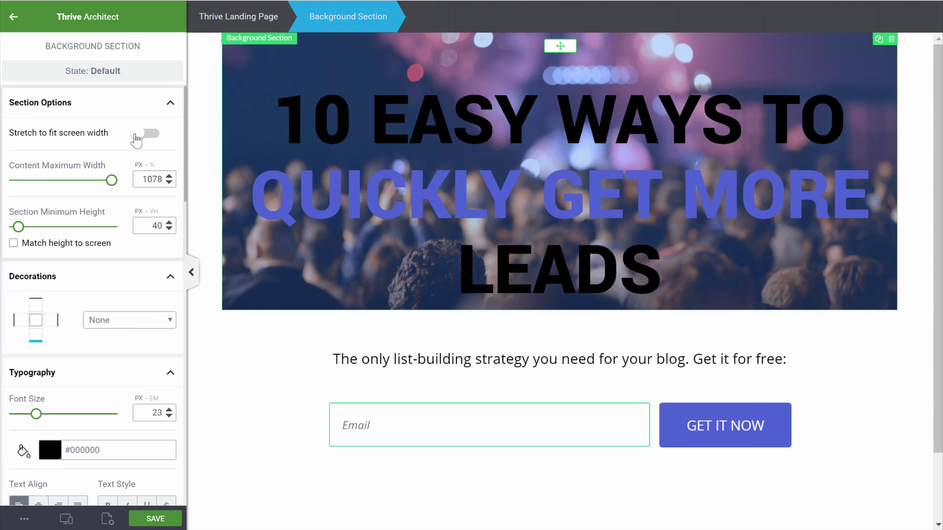
left_click(137, 139)
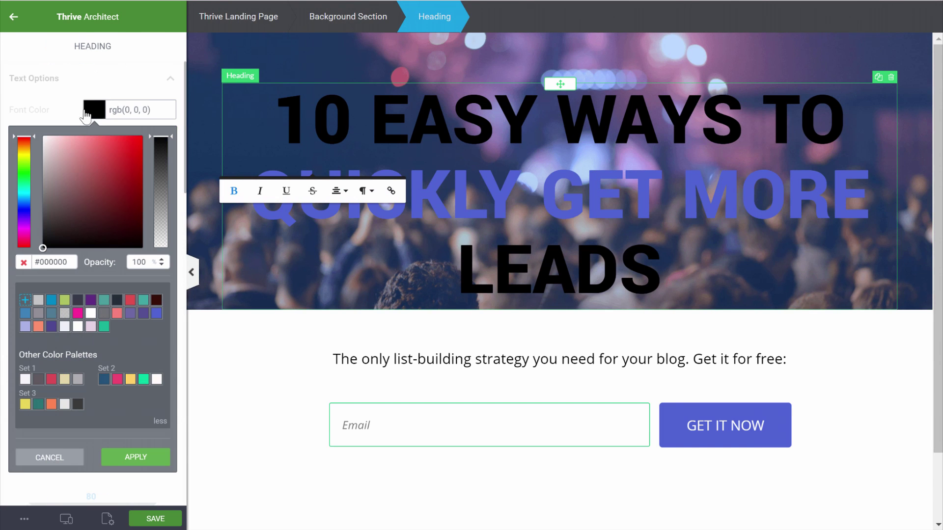
Make the remaining heading text white and add extra space beneath the heading.
left_click(78, 326)
left_click(135, 457)
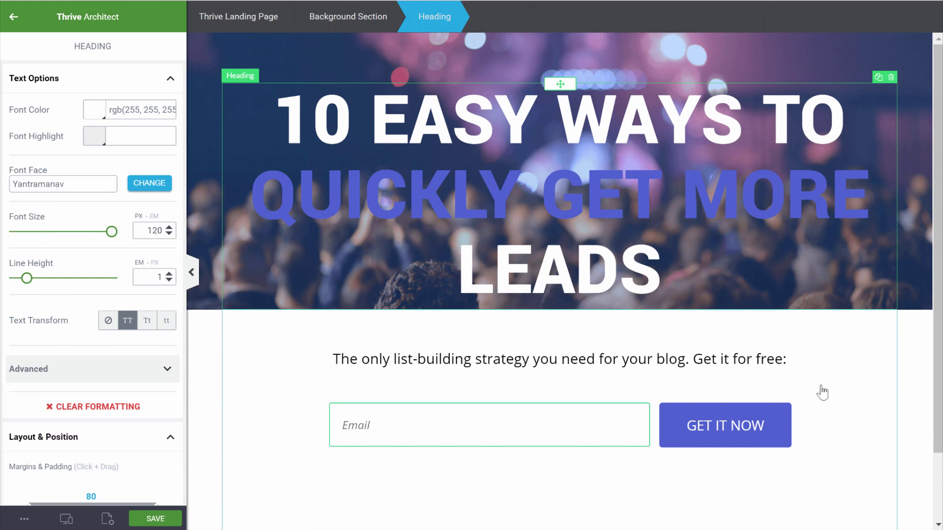
left_click(911, 383)
left_click(499, 103)
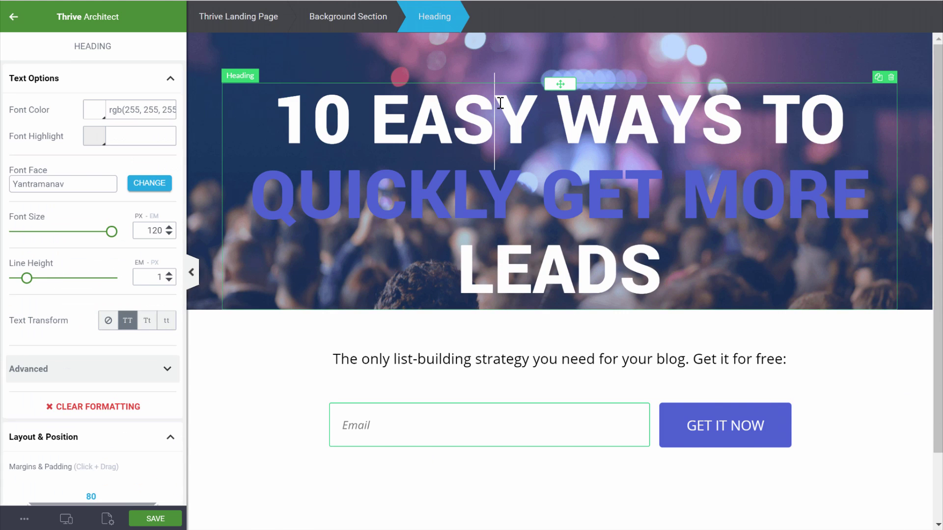
scroll(100, 385, "down", 5)
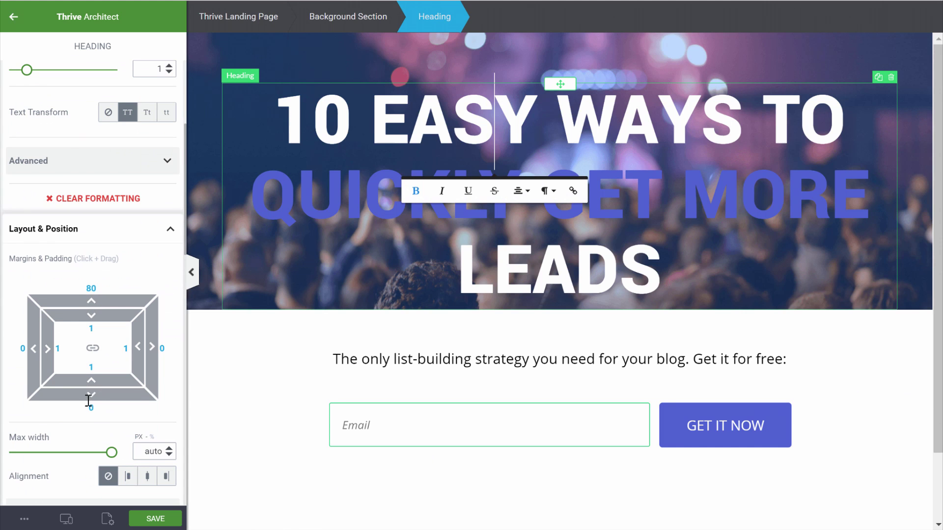
left_click_drag(91, 407, 103, 497)
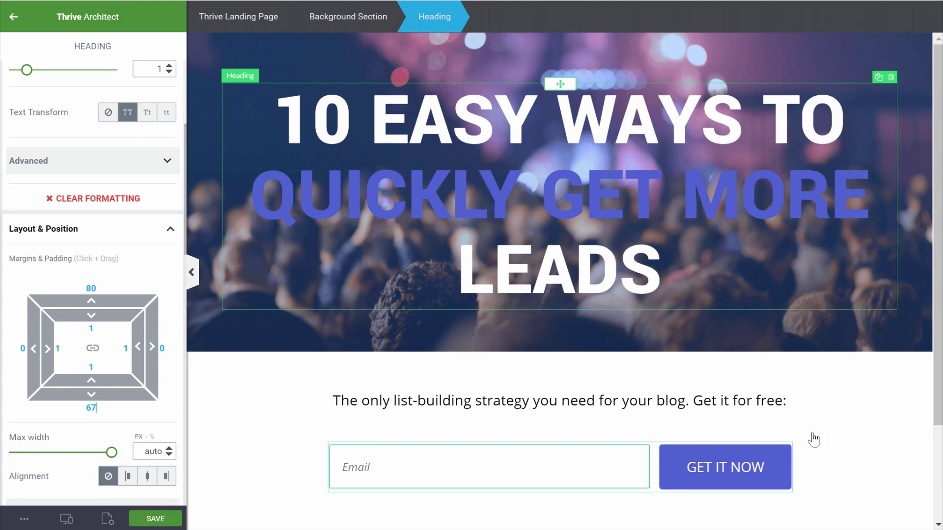
left_click(912, 409)
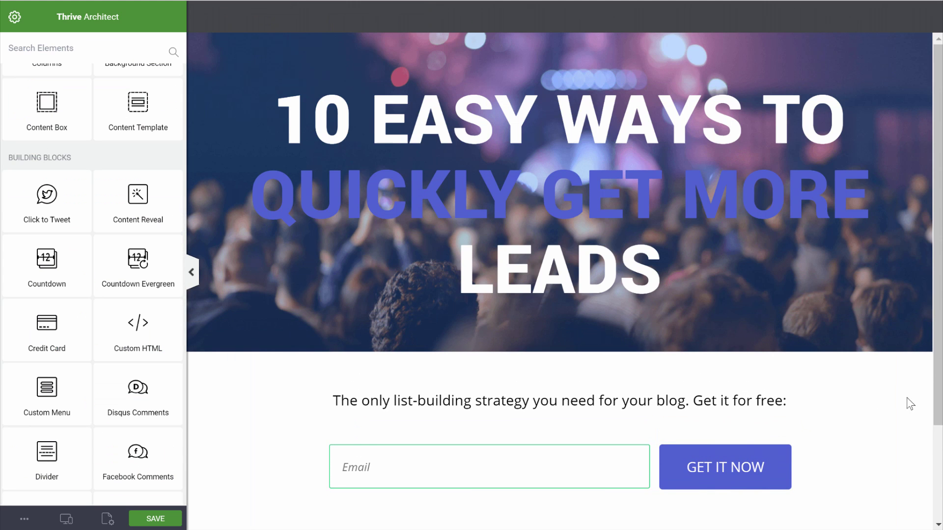
Give the signup form's Email field a blue #4f64d4 border, then save the page.
left_click(587, 471)
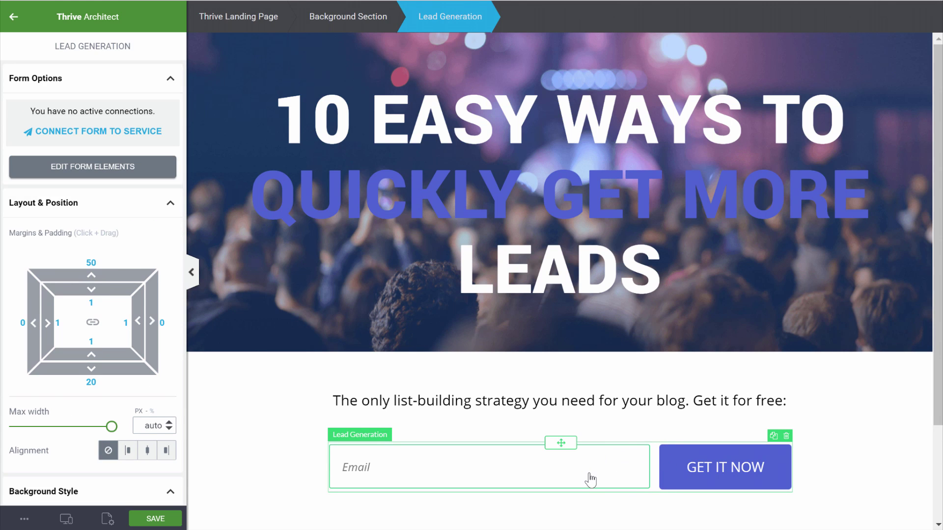
left_click(139, 171)
left_click(434, 473)
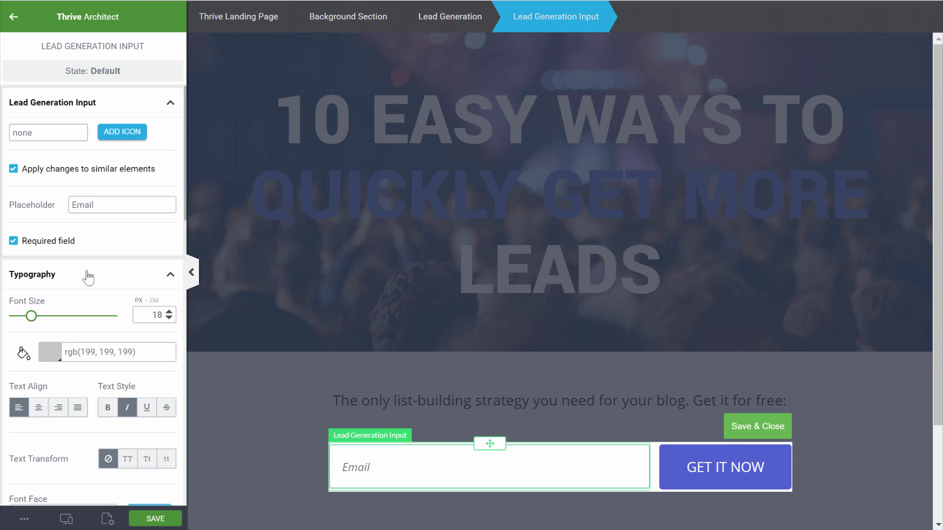
scroll(92, 282, "down", 5)
scroll(92, 282, "down", 2)
scroll(126, 319, "down", 3)
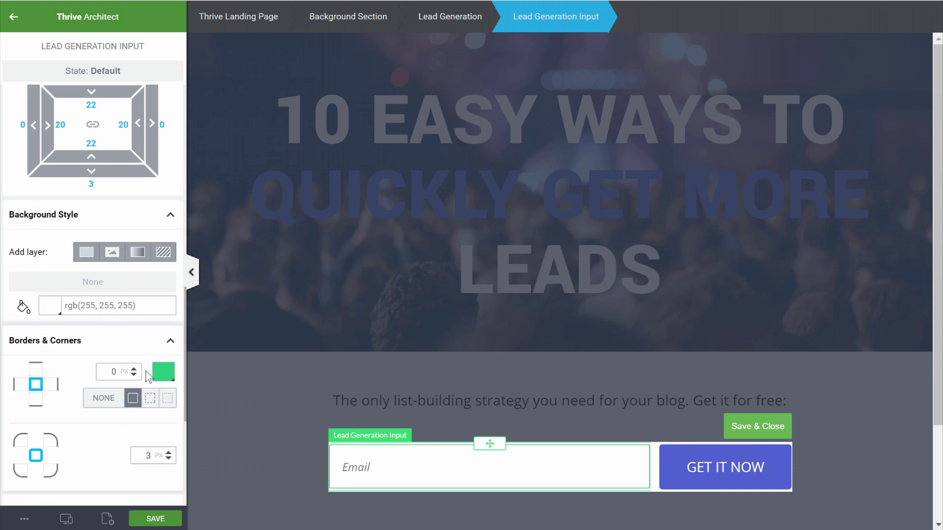
left_click(162, 377)
left_click(156, 320)
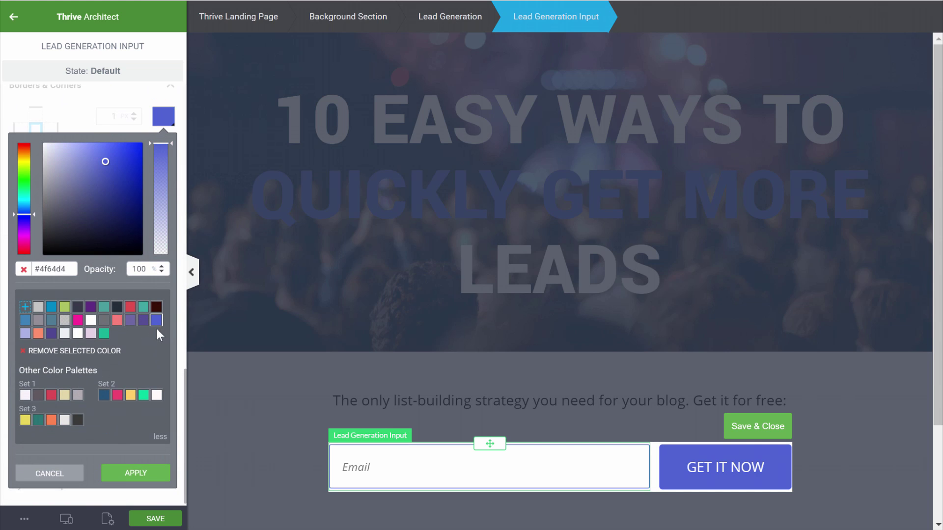
left_click(108, 474)
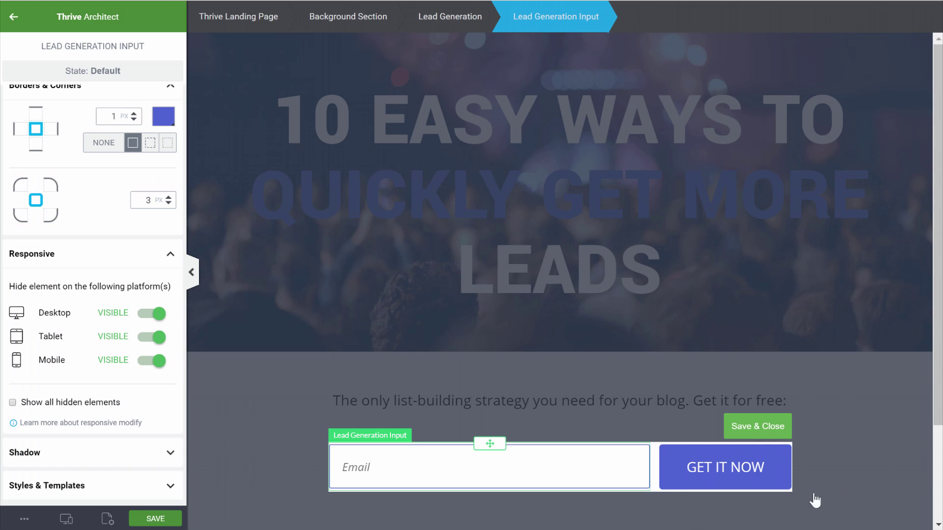
left_click(88, 100)
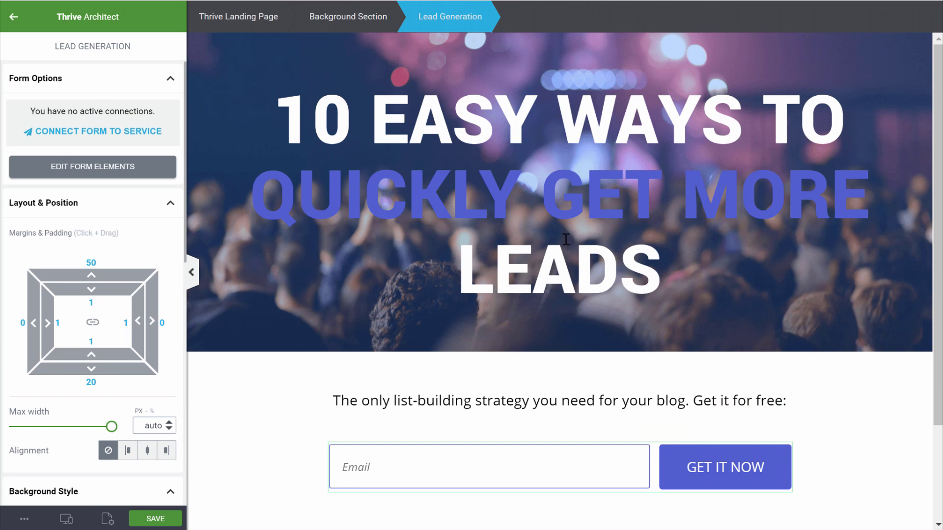
key("ctrl+s")
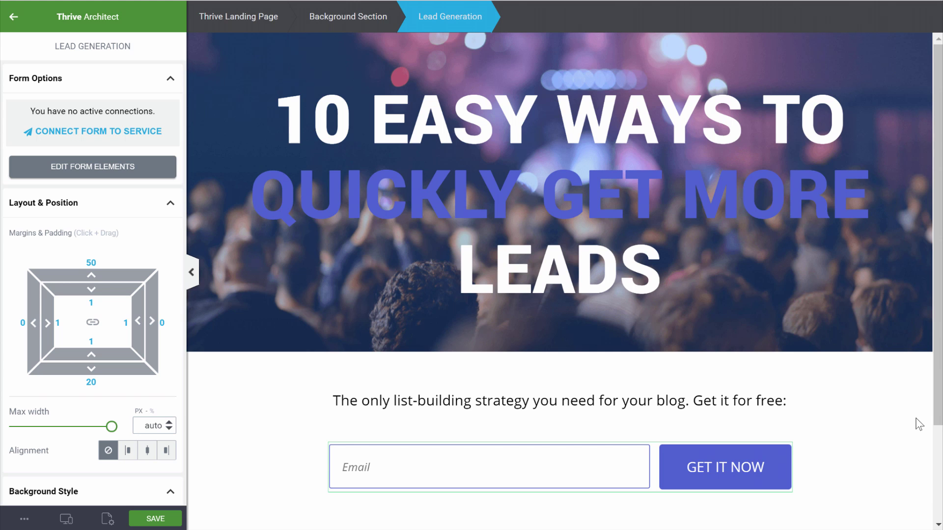
Export the landing page as template 'Blue version', downloading tve-lp-blue-version.zip.
left_click(107, 519)
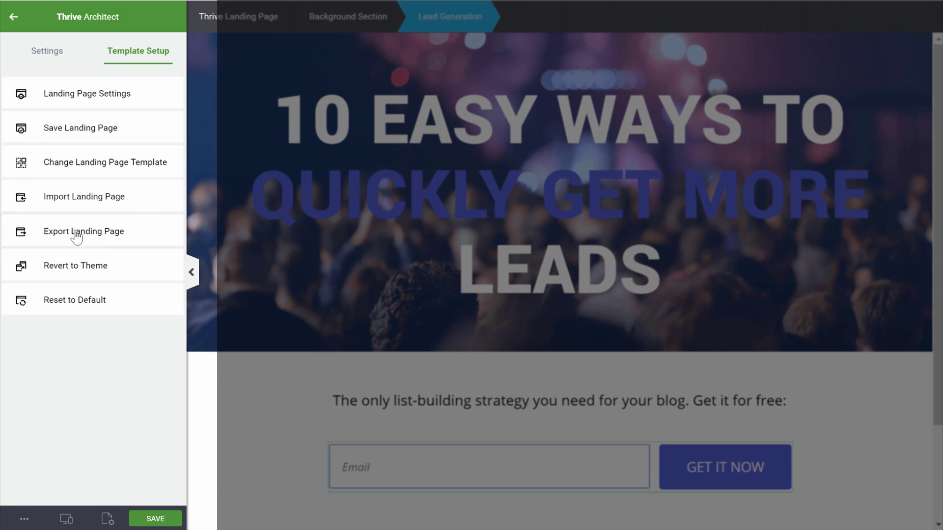
left_click(136, 243)
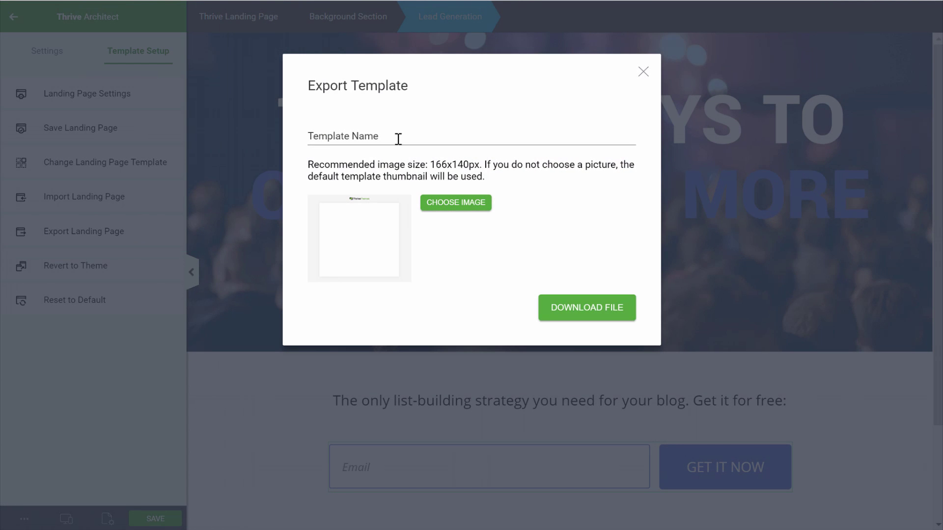
left_click(398, 139)
type("Blue version")
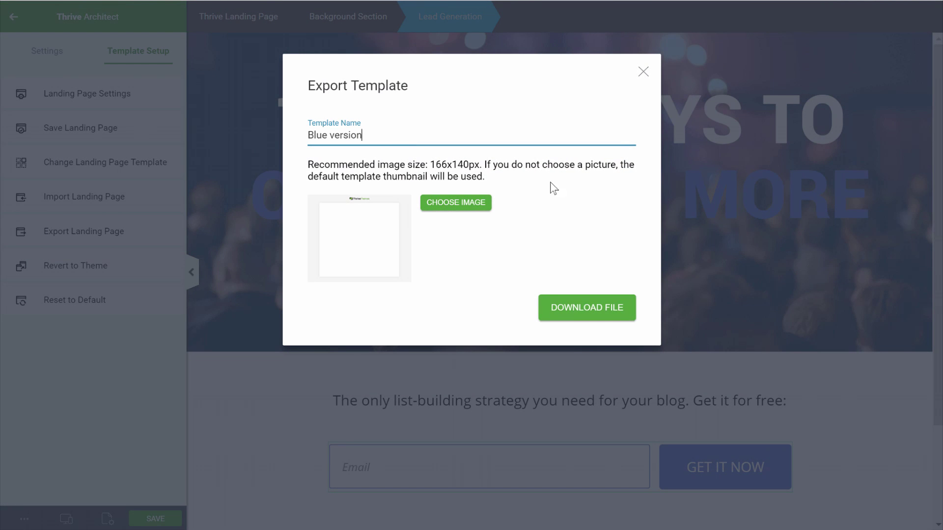
left_click(548, 206)
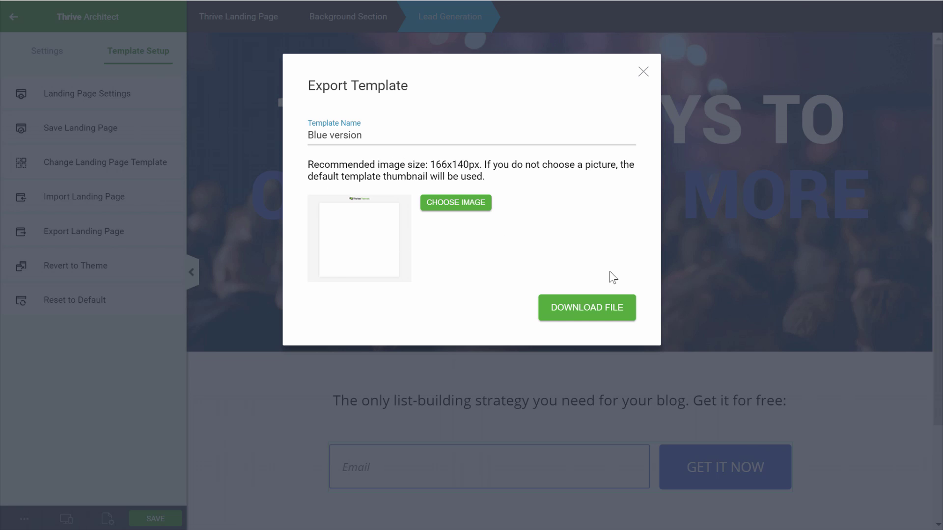
left_click(593, 309)
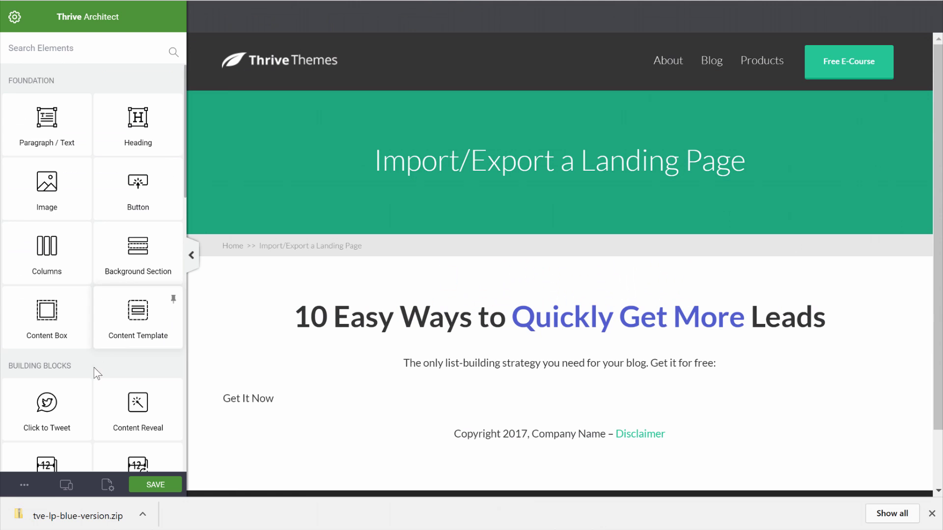
Start a landing page import from Template Setup, accepting the overwrite warning.
left_click(107, 486)
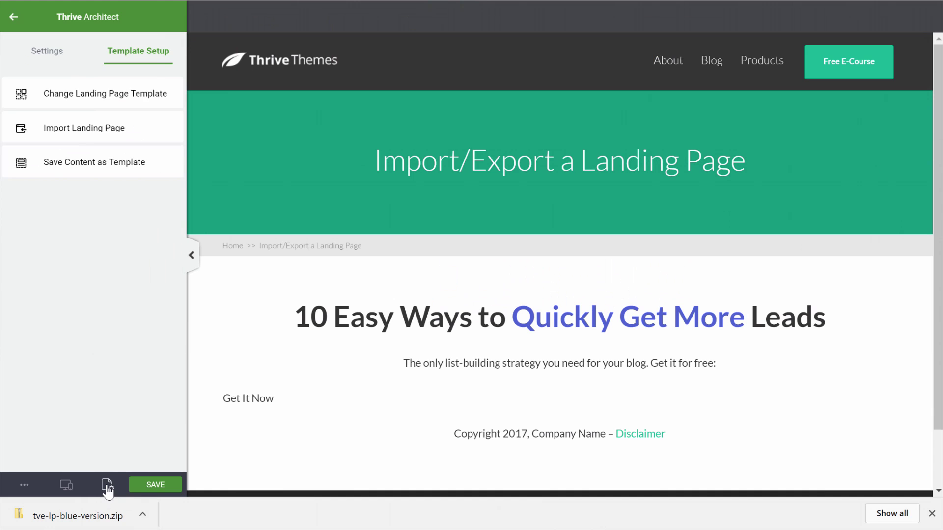
left_click(77, 129)
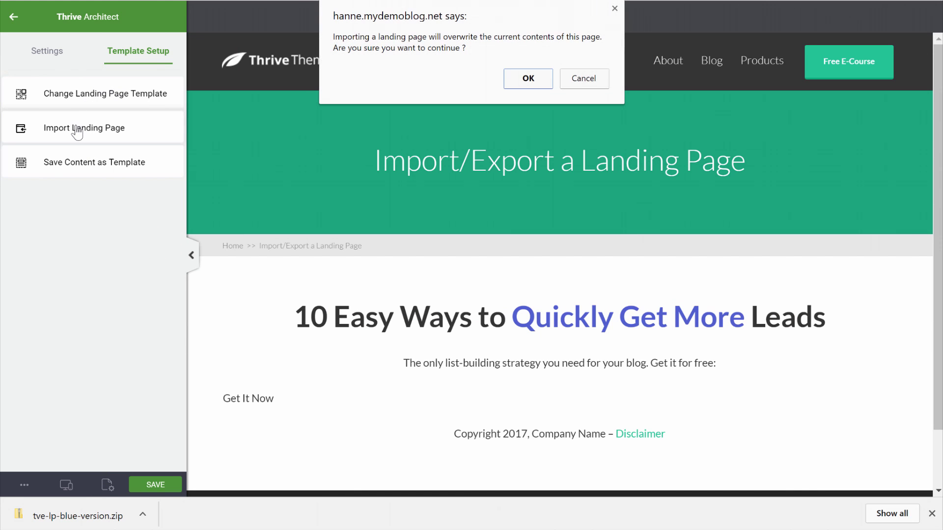
left_click(529, 79)
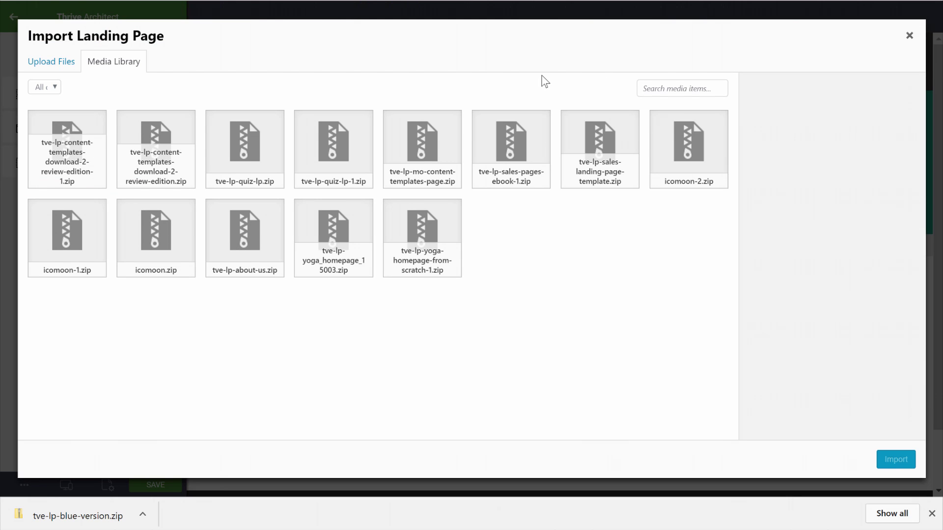
Upload tve-lp-blue-version.zip to the Media Library and import it onto the page.
left_click_drag(73, 516, 163, 325)
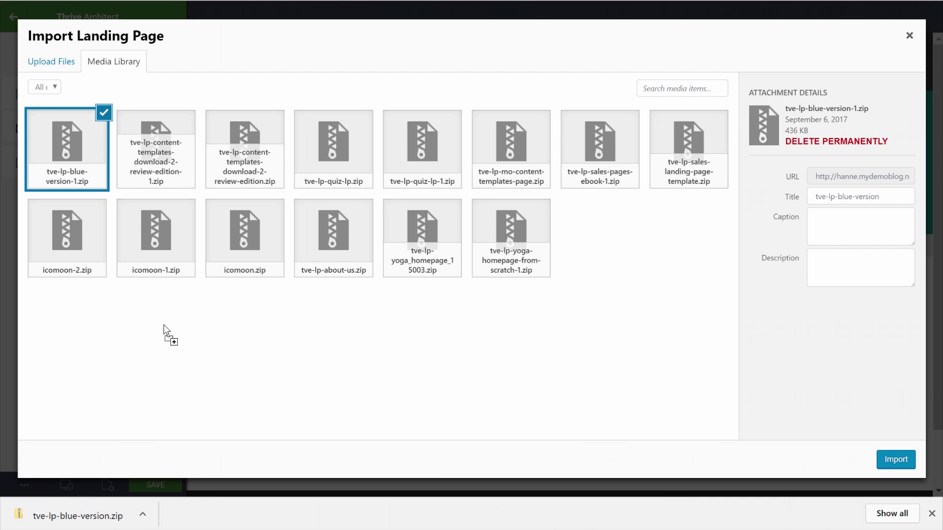
left_click(894, 461)
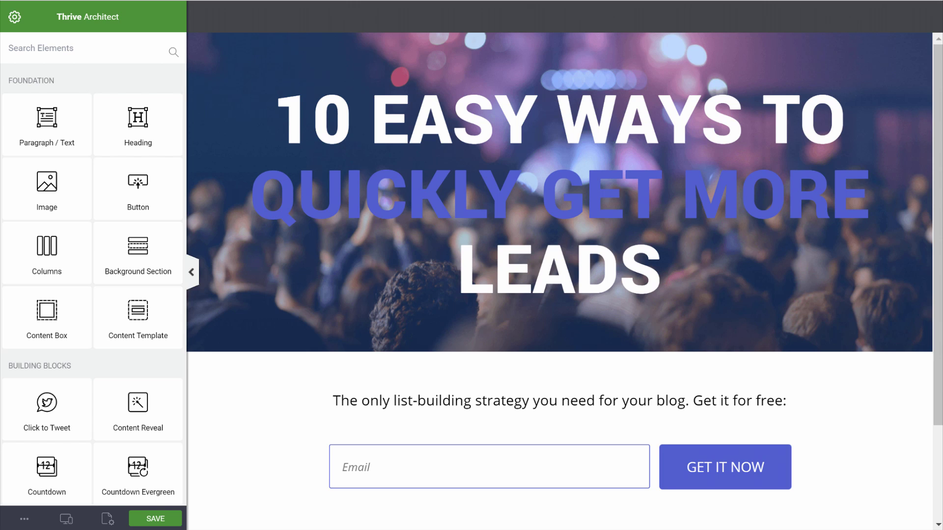
left_click(108, 520)
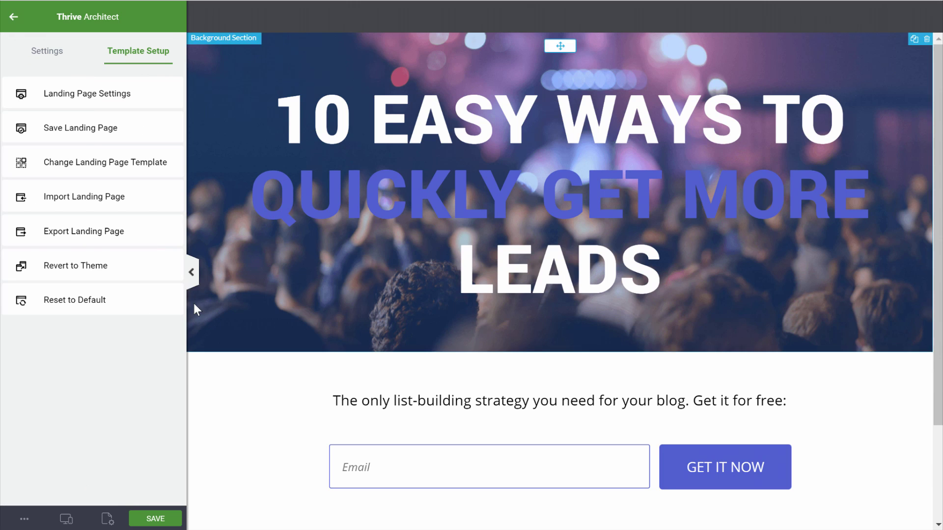
left_click(97, 168)
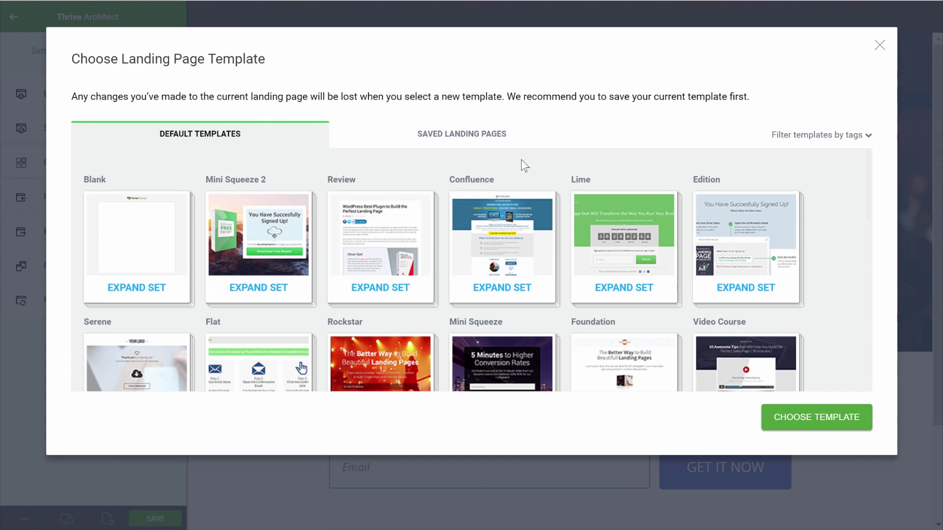
left_click(493, 131)
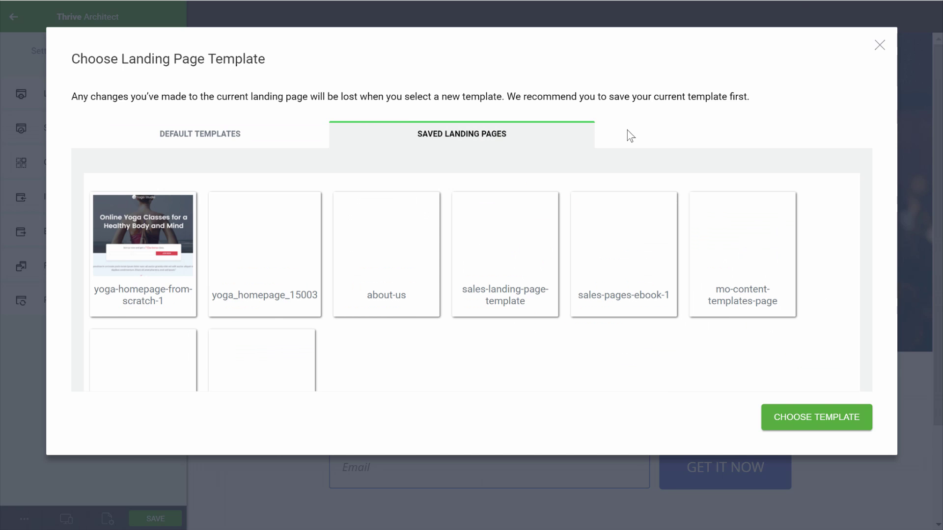
mouse_move(264, 243)
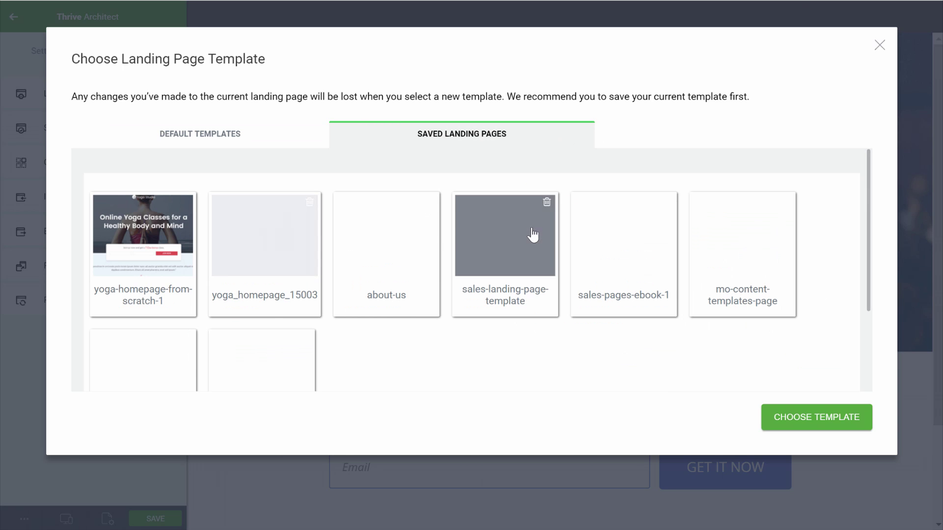
scroll(320, 219, "down", 2)
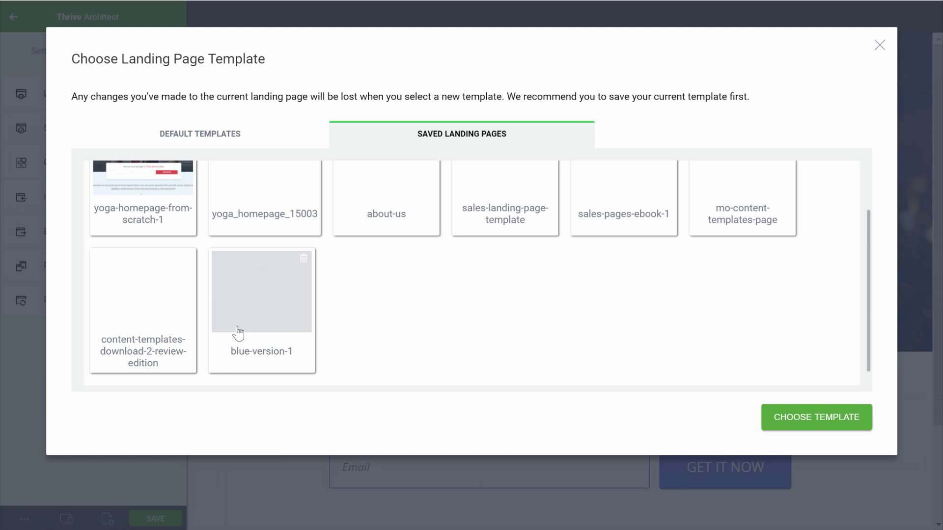
mouse_move(261, 290)
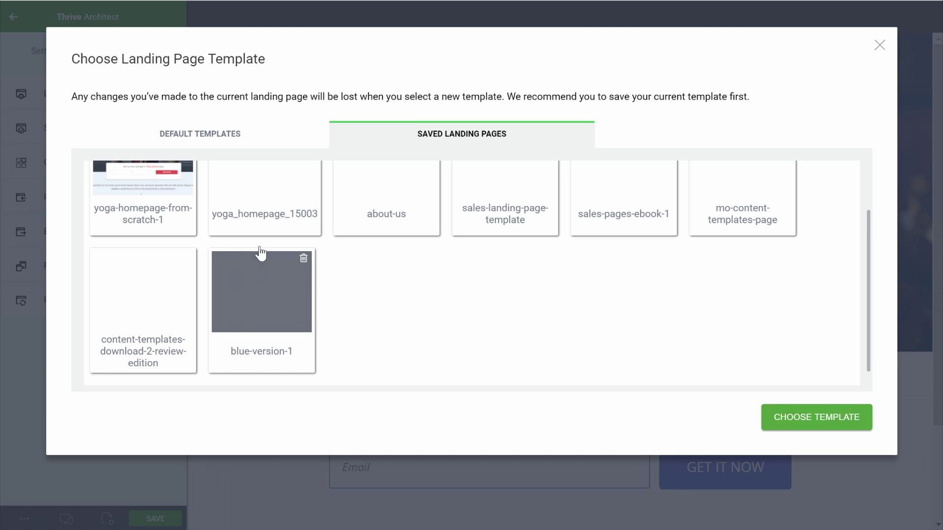
left_click(275, 294)
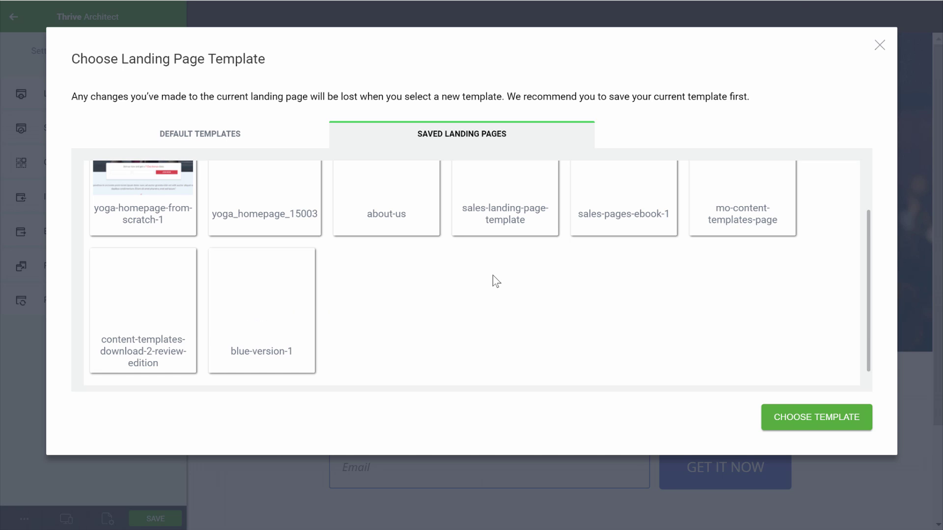